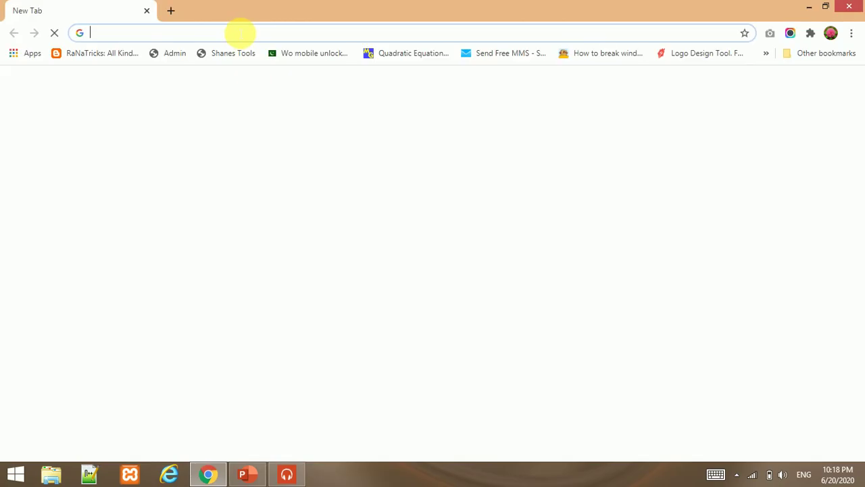
pyautogui.click(240, 35)
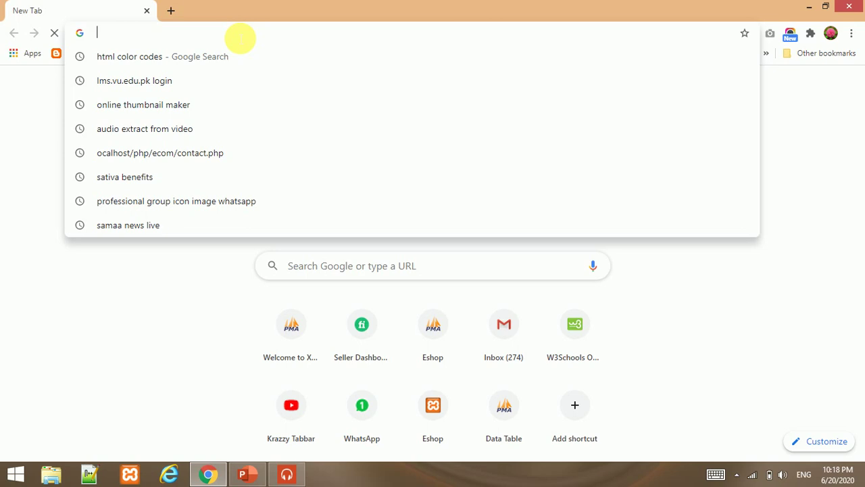
pyautogui.write('www.')
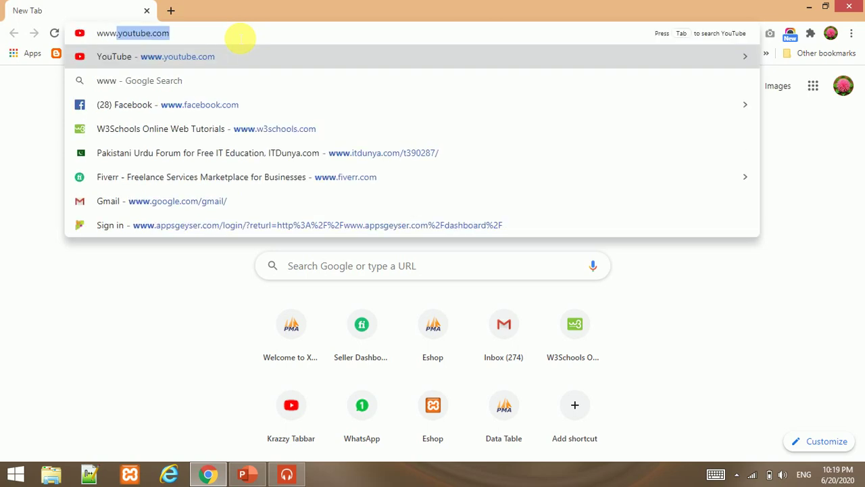
pyautogui.write('remove.b')
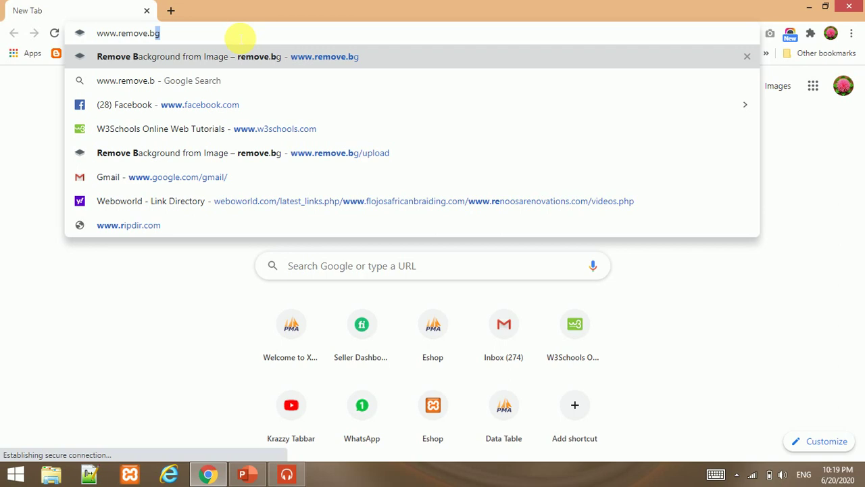
pyautogui.write('g')
pyautogui.press('Return')
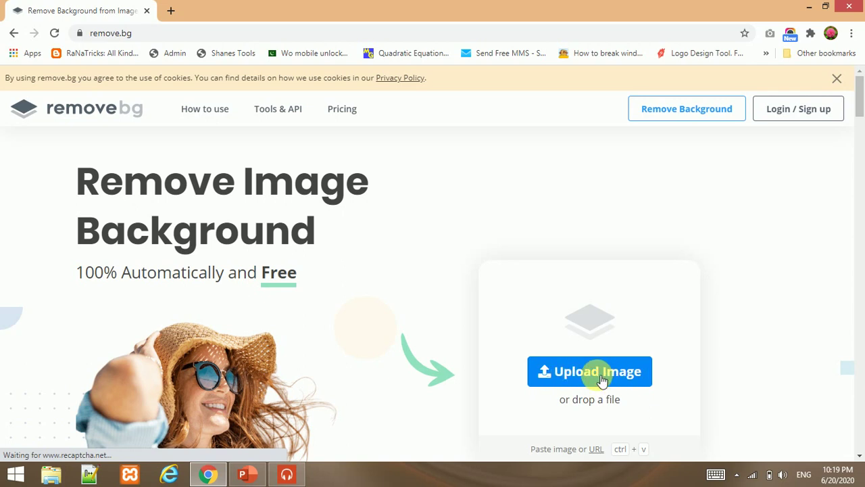
# Upload baby 5.jpg from the baby frocks folder to remove.bg.
pyautogui.click(579, 380)
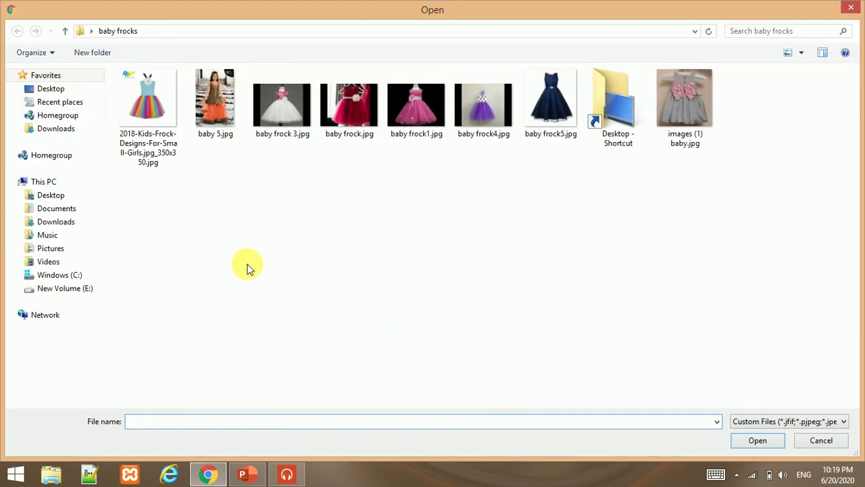
pyautogui.click(212, 130)
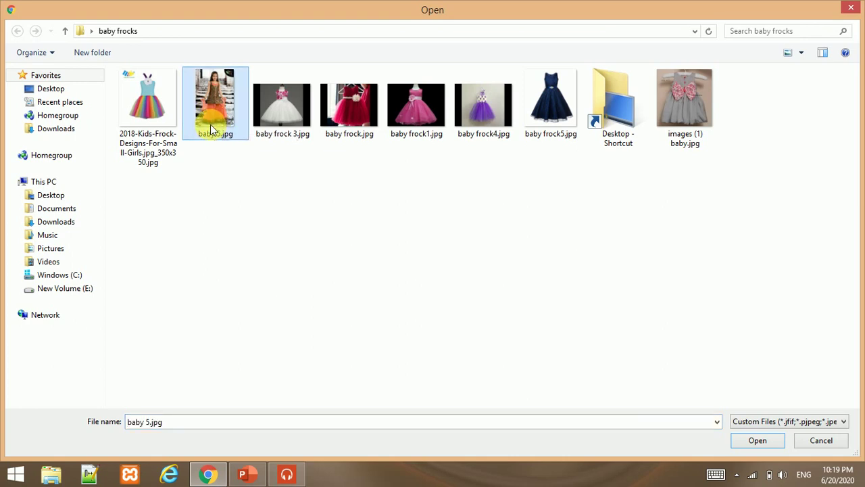
pyautogui.click(774, 444)
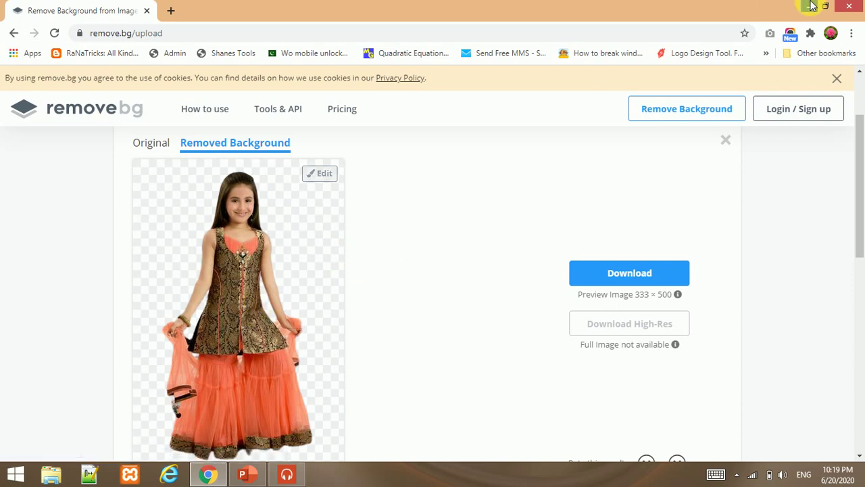
# Download the background-removed baby 5 image from remove.bg.
pyautogui.click(814, 6)
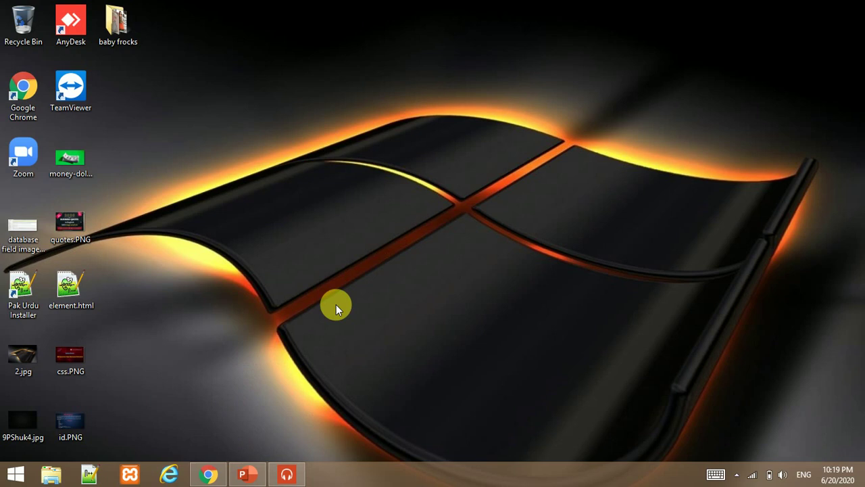
pyautogui.click(203, 475)
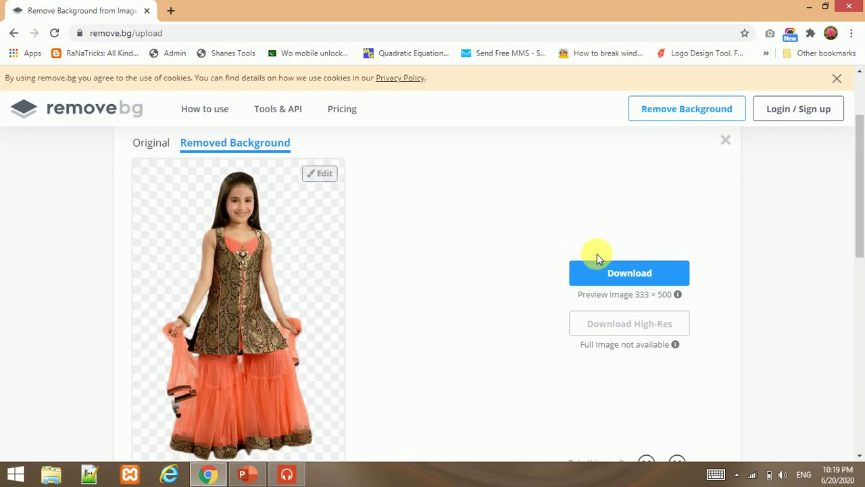
pyautogui.click(634, 274)
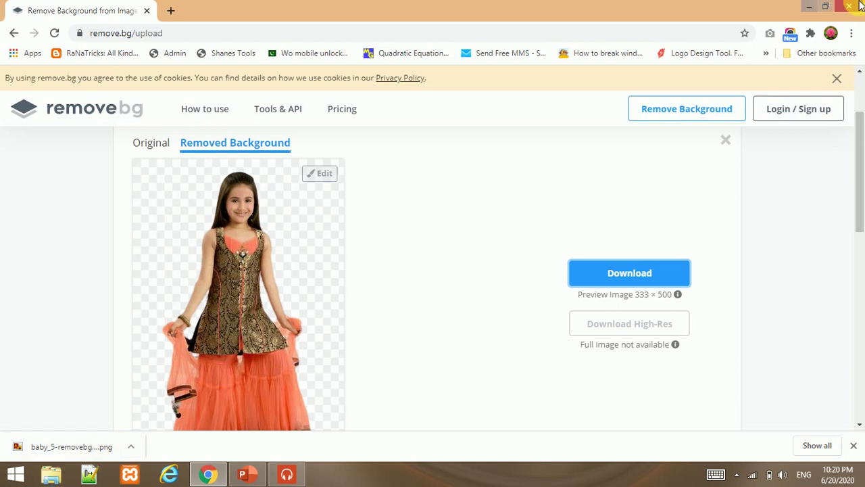
# View the original baby 5.jpg photo in the baby frocks folder.
pyautogui.click(813, 6)
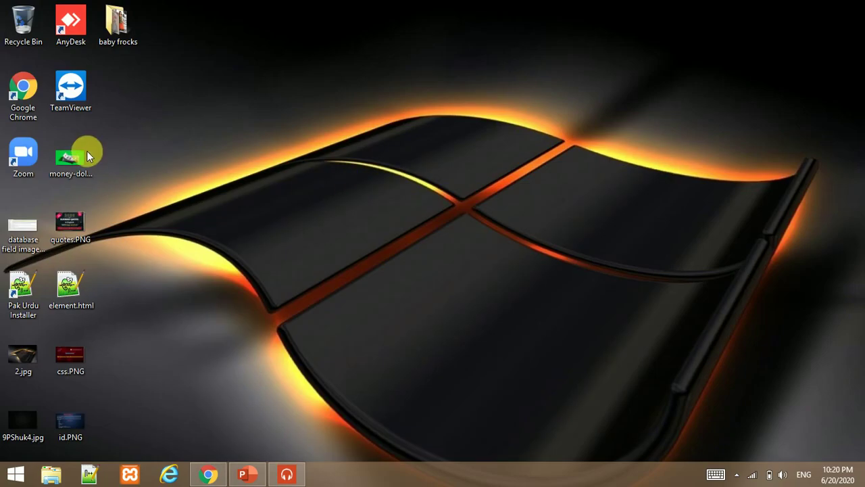
pyautogui.doubleClick(126, 11)
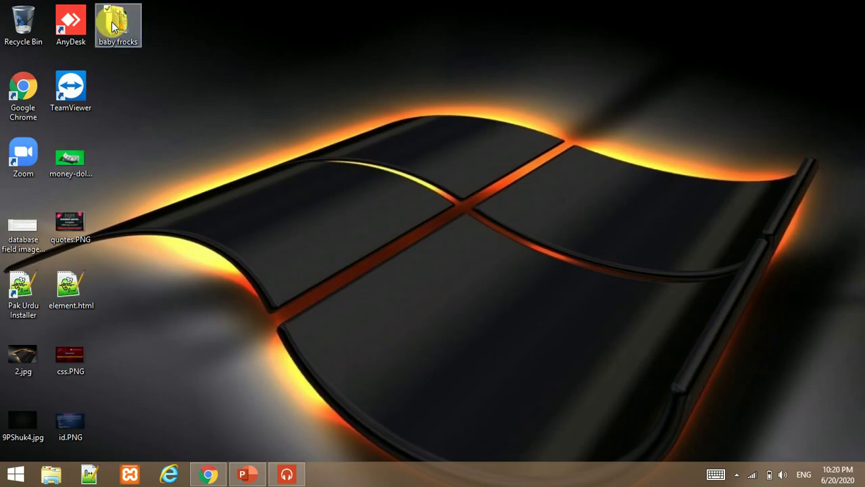
pyautogui.doubleClick(199, 148)
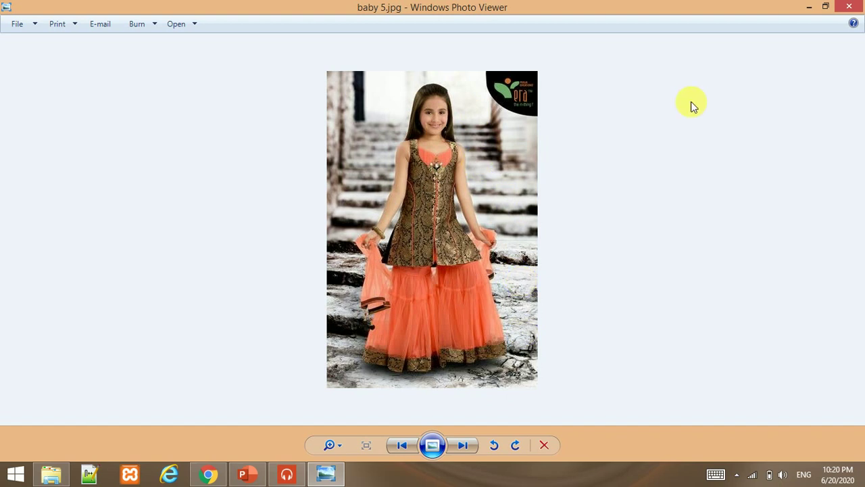
pyautogui.click(848, 7)
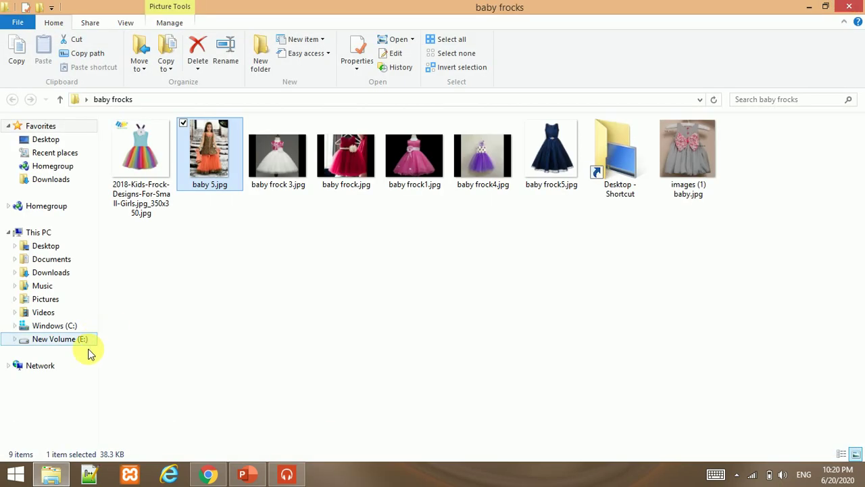
# Open baby_5-removebg-preview.png from the Downloads folder to check it.
pyautogui.click(59, 272)
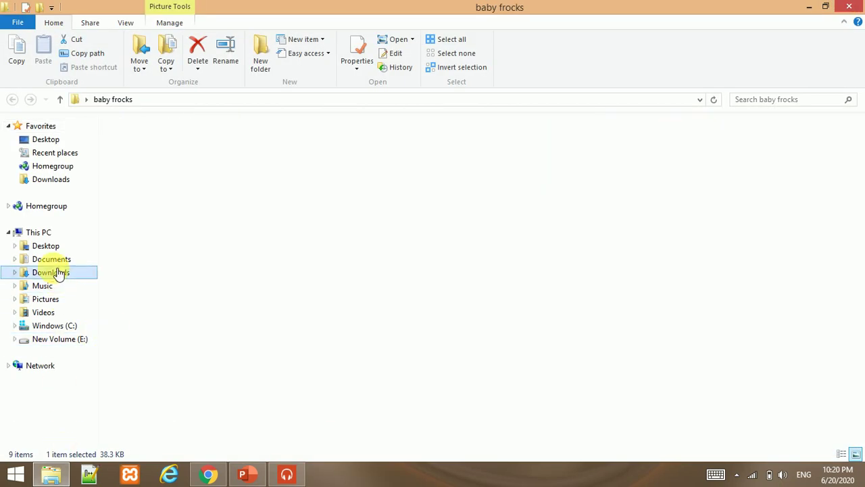
pyautogui.doubleClick(125, 150)
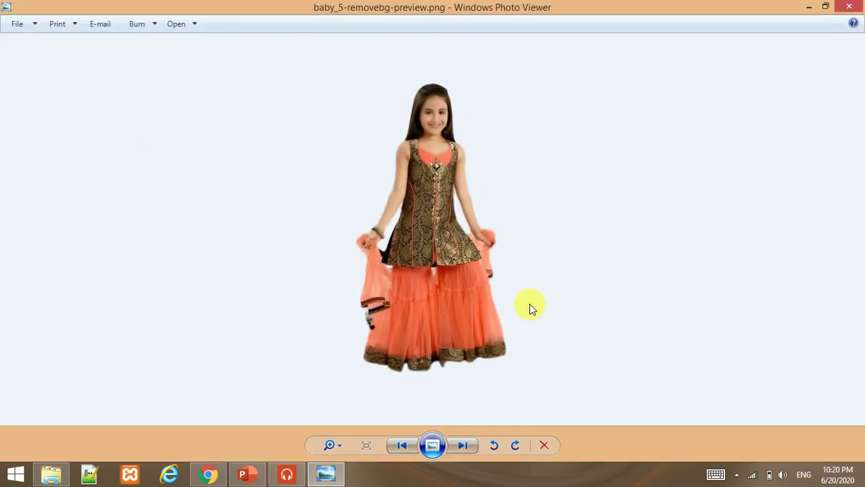
pyautogui.click(808, 7)
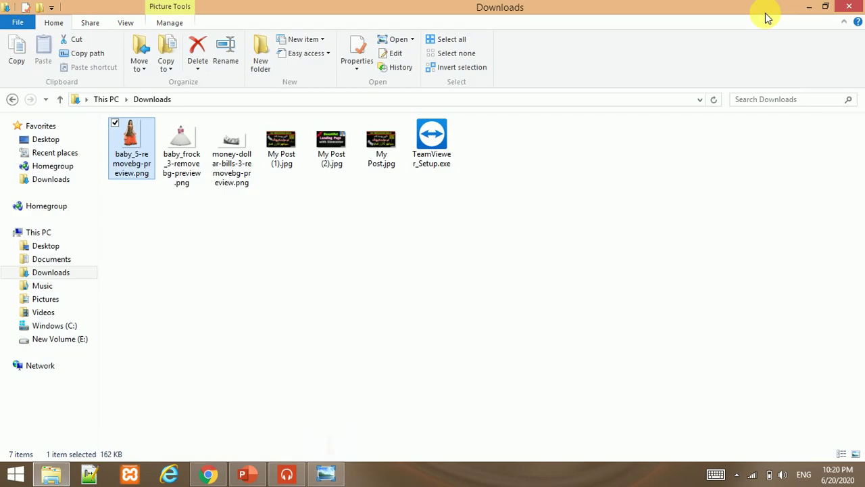
pyautogui.click(18, 476)
# Launch PowerPoint from Start search and reopen the baby_5 cut-out from Downloads.
pyautogui.press('super+s')
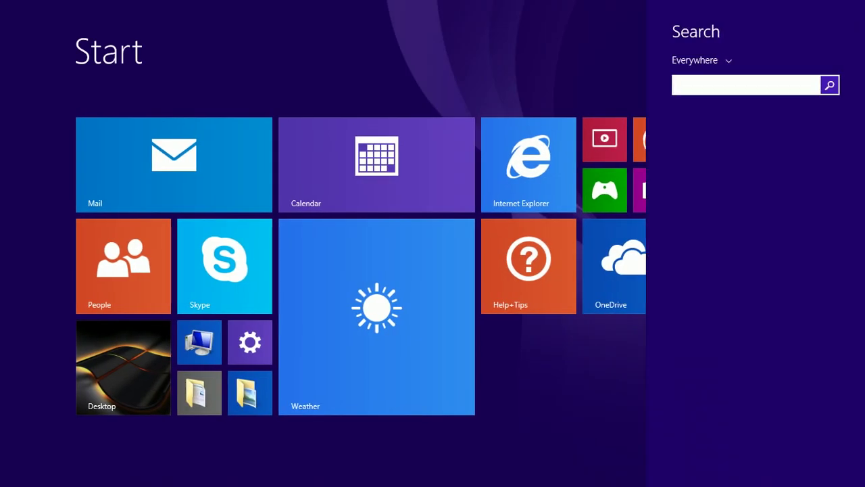
pyautogui.write('power')
pyautogui.press('Return')
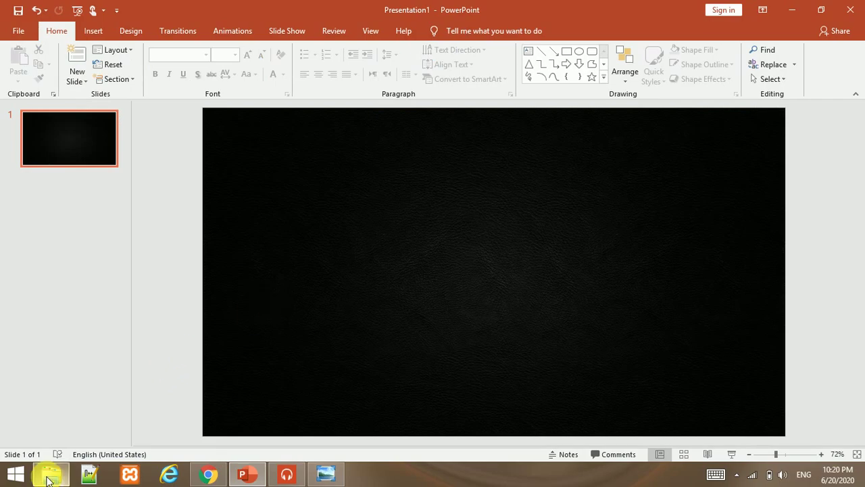
pyautogui.moveTo(49, 479)
pyautogui.click(63, 413)
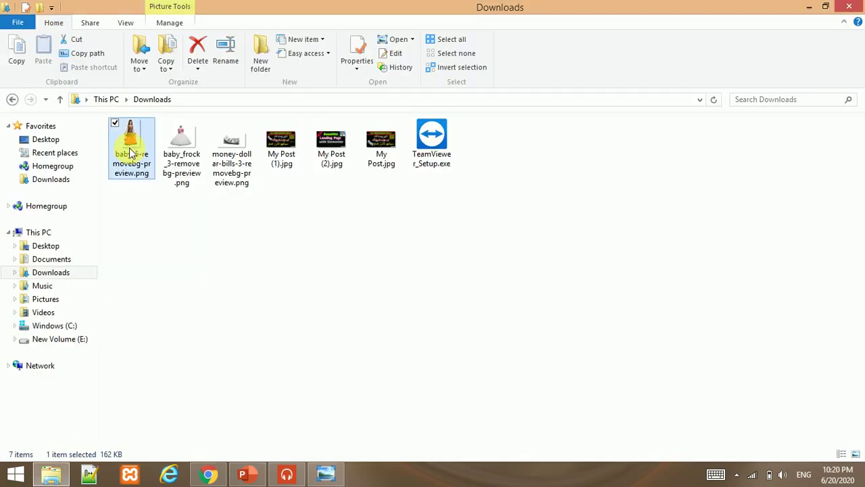
pyautogui.doubleClick(131, 154)
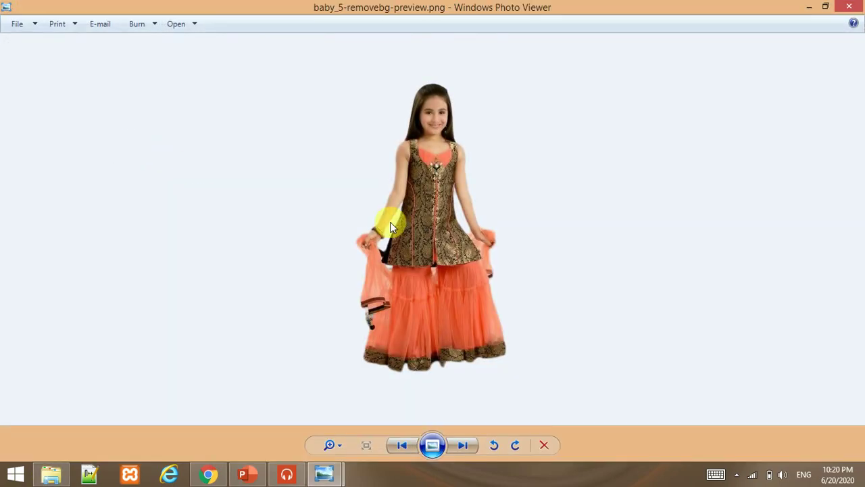
# Place the girl cut-out picture on the left side of the dark slide.
pyautogui.moveTo(238, 472)
pyautogui.click(251, 409)
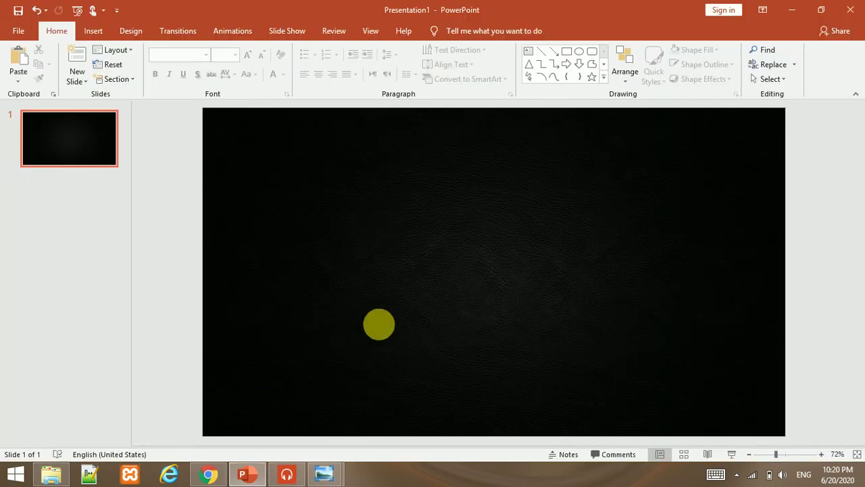
pyautogui.moveTo(387, 328); pyautogui.dragTo(385, 329)
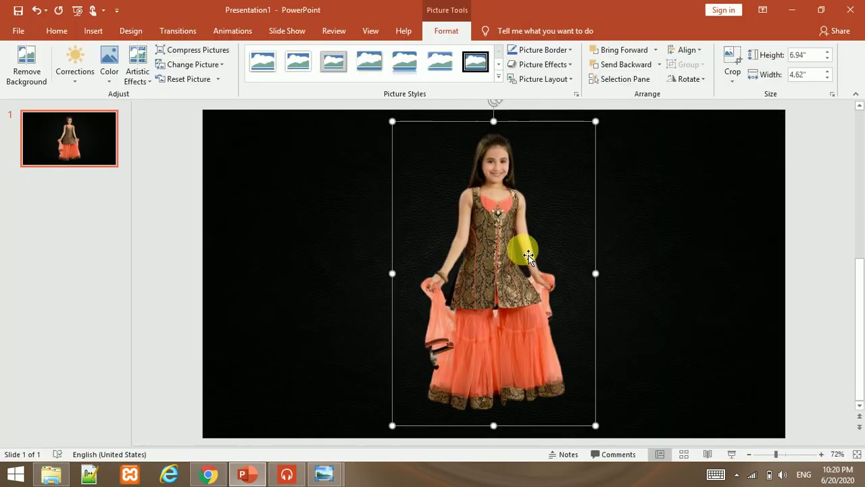
pyautogui.moveTo(453, 272); pyautogui.dragTo(301, 272)
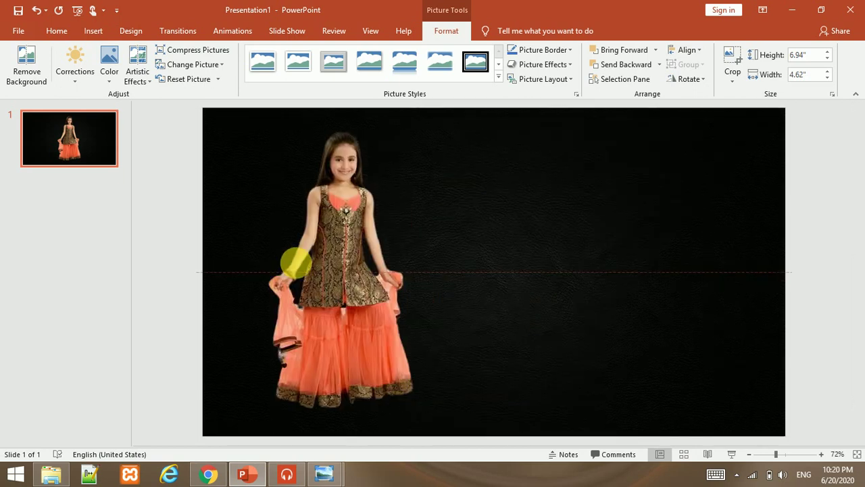
pyautogui.click(594, 293)
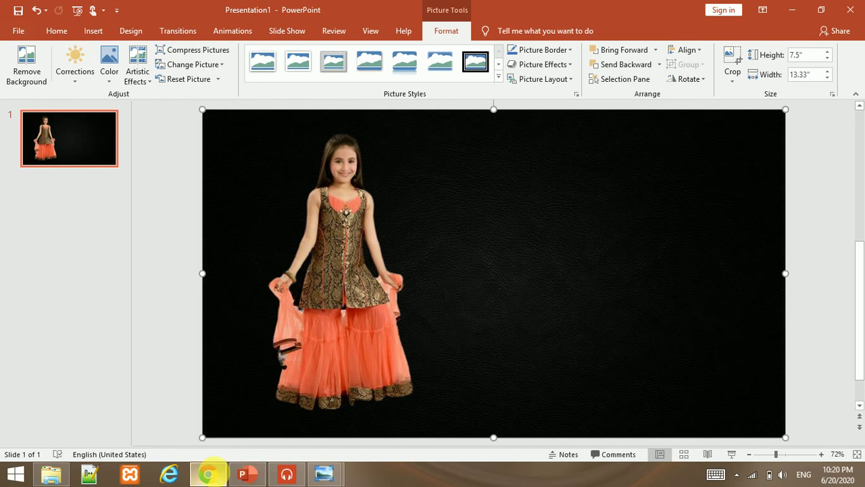
pyautogui.click(210, 473)
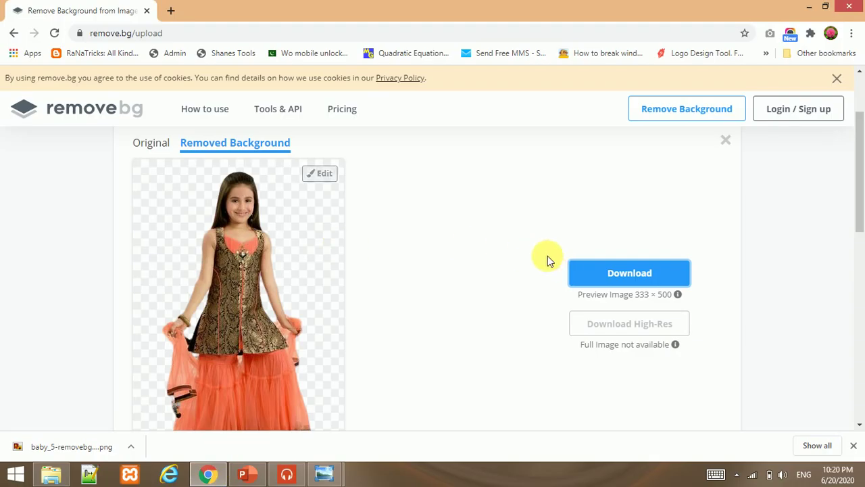
# Upload baby frock 3.jpg to remove.bg and download its background-free cut-out.
pyautogui.click(14, 33)
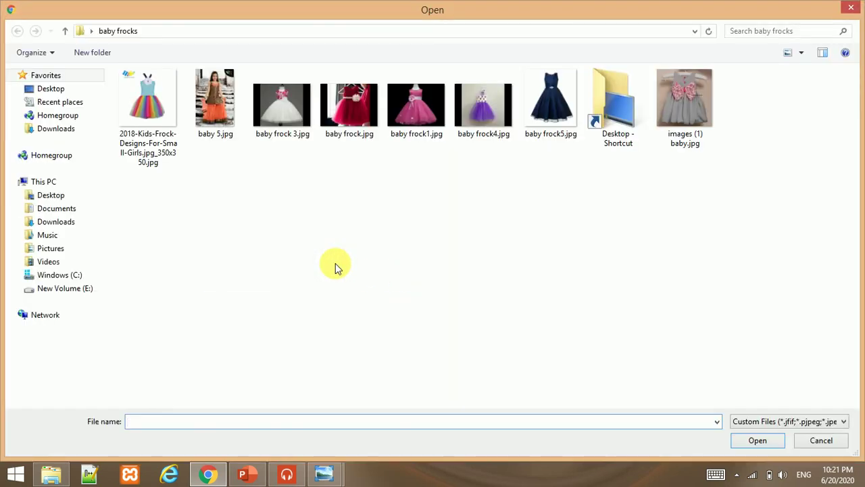
pyautogui.click(283, 115)
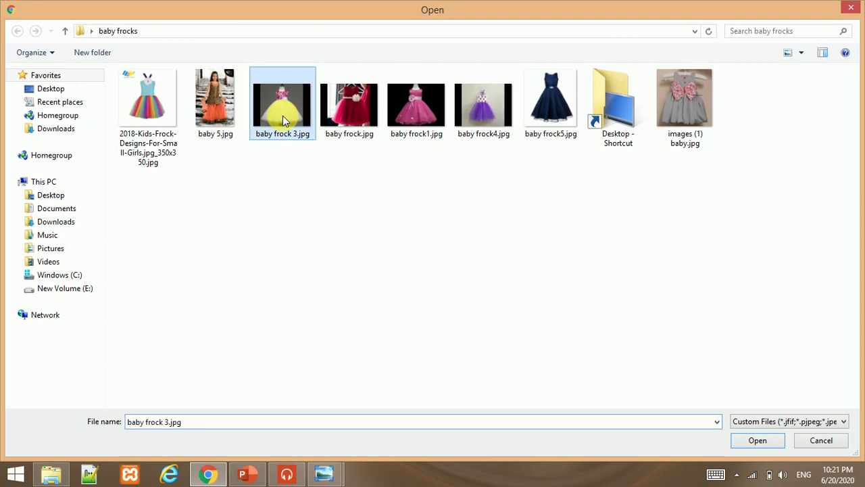
pyautogui.click(756, 441)
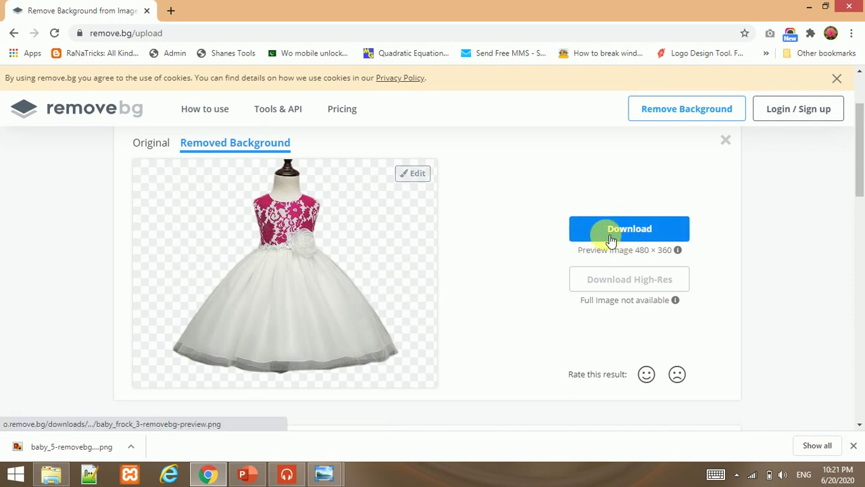
pyautogui.click(621, 233)
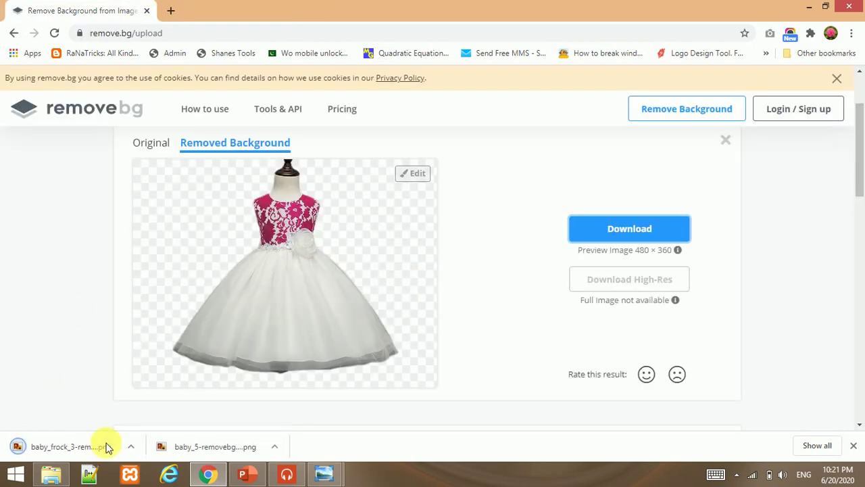
# Show the downloaded baby_frock_3 PNG in its folder and open it in Photo Viewer.
pyautogui.click(132, 449)
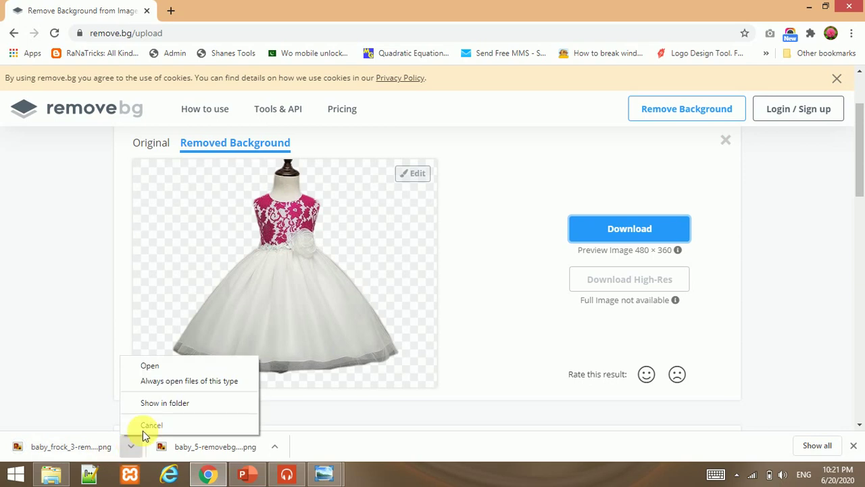
pyautogui.click(169, 404)
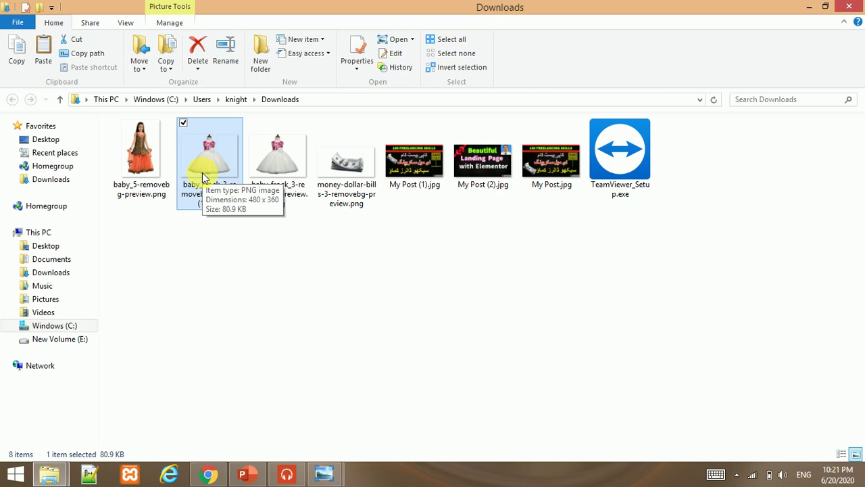
pyautogui.doubleClick(202, 172)
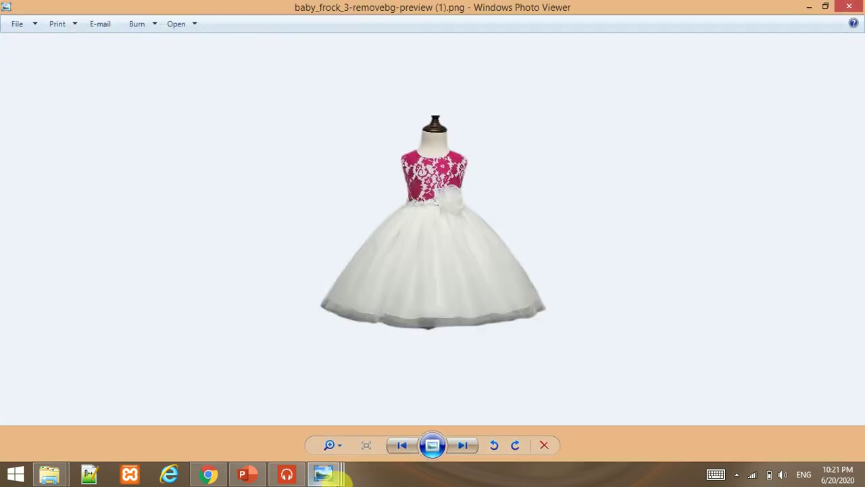
pyautogui.moveTo(245, 473)
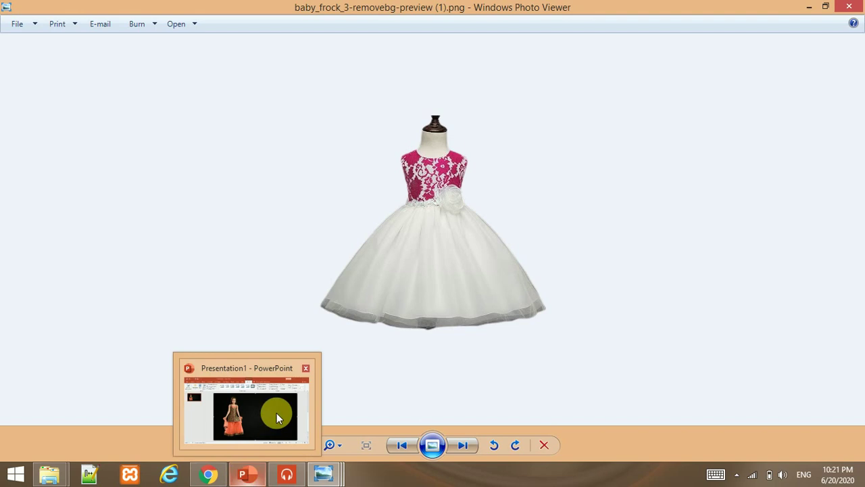
pyautogui.click(276, 413)
# Paste the dress cut-out, move it right of the girl, and enlarge it.
pyautogui.hotkey('ctrl', 'v')
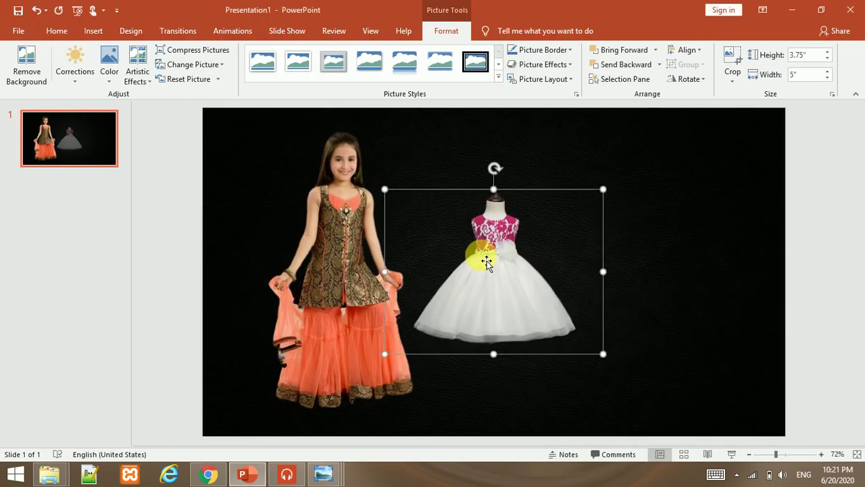
pyautogui.moveTo(471, 264); pyautogui.dragTo(589, 257)
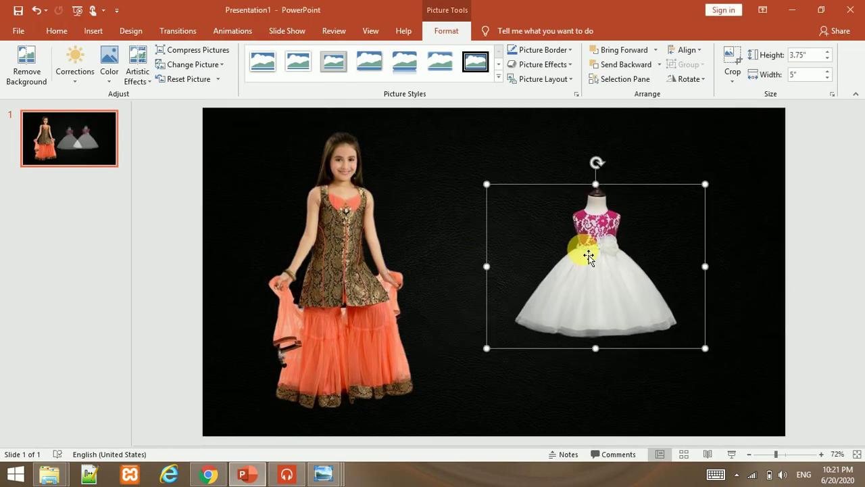
pyautogui.moveTo(486, 183); pyautogui.dragTo(424, 167)
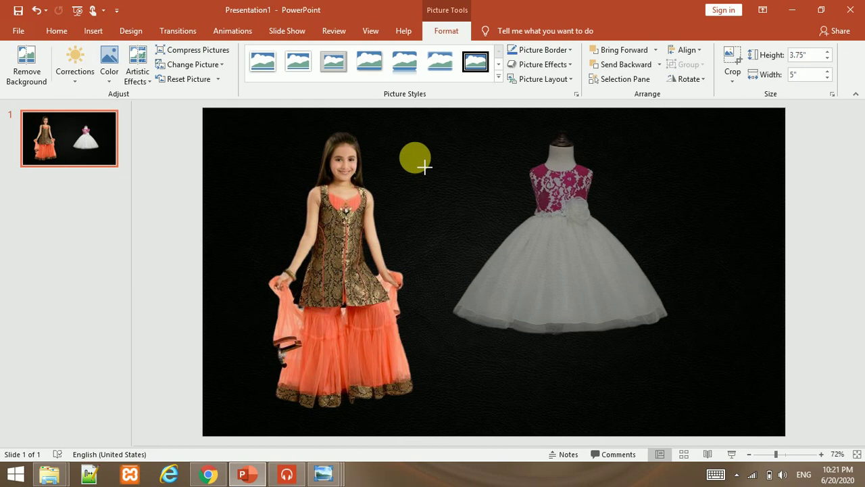
pyautogui.moveTo(711, 352)
pyautogui.mouseDown()
pyautogui.moveTo(743, 405)
pyautogui.moveTo(737, 397)
pyautogui.mouseUp()
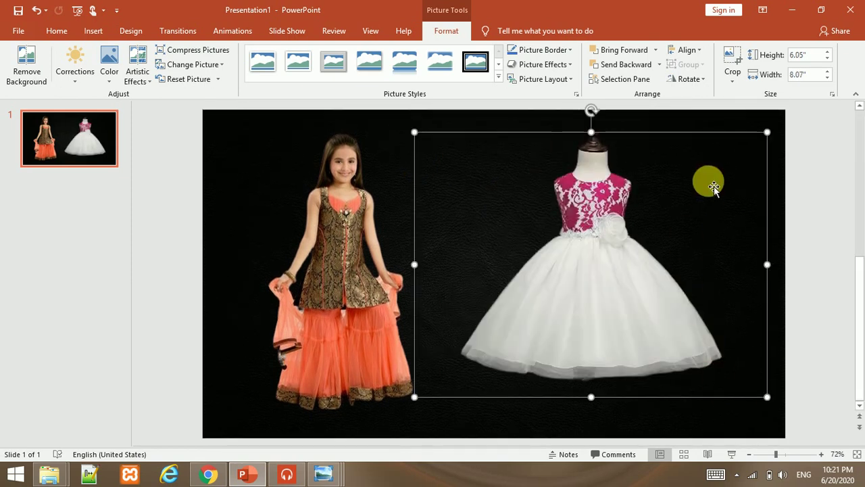
pyautogui.click(291, 132)
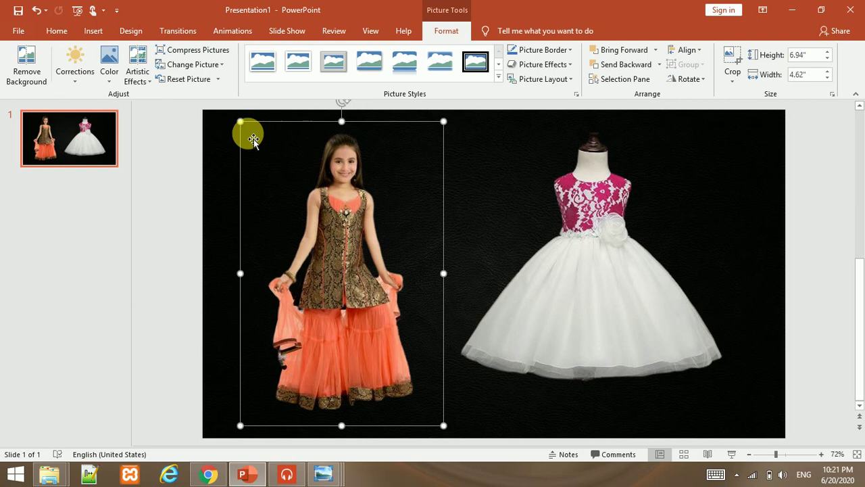
pyautogui.click(223, 141)
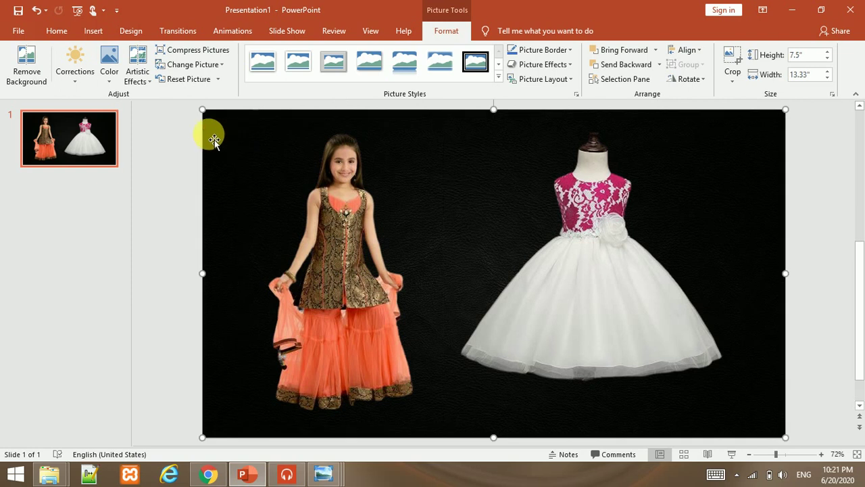
pyautogui.click(169, 137)
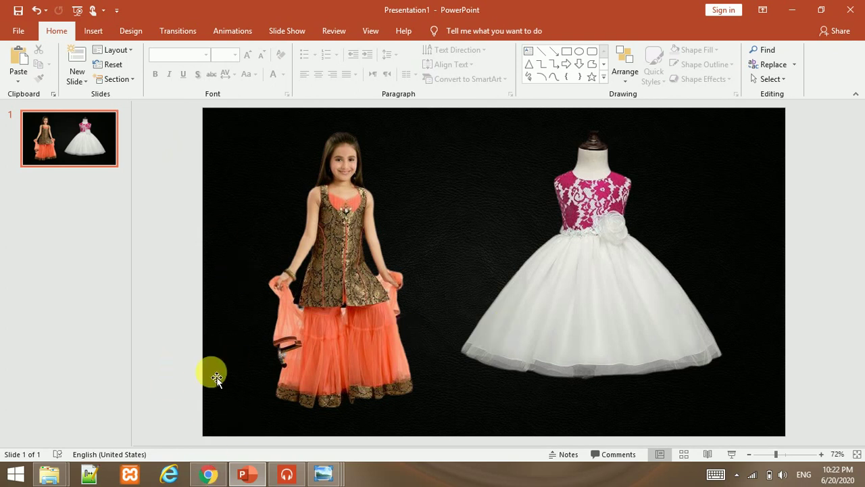
pyautogui.moveTo(208, 465)
pyautogui.click(797, 10)
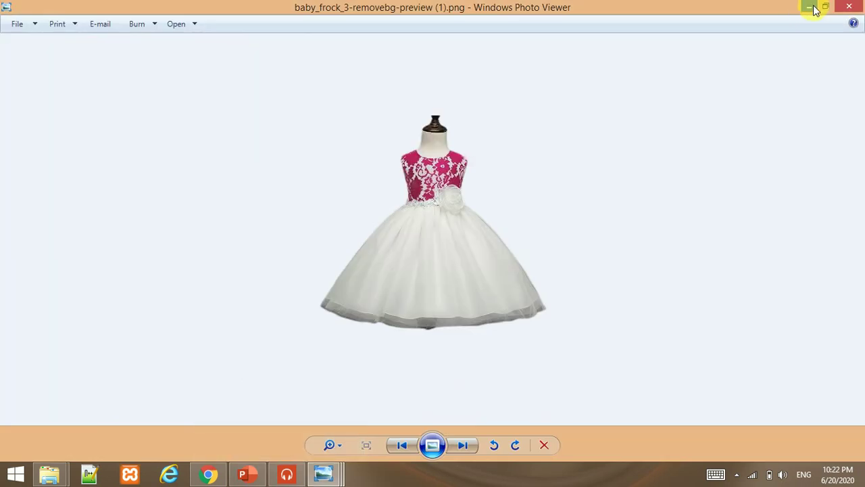
# Open fiver.com in a new Chrome tab.
pyautogui.click(813, 9)
pyautogui.click(813, 7)
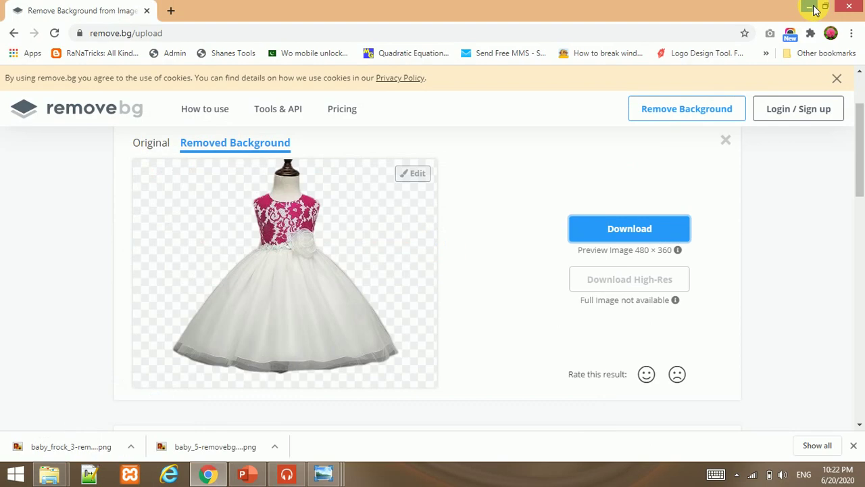
pyautogui.click(170, 11)
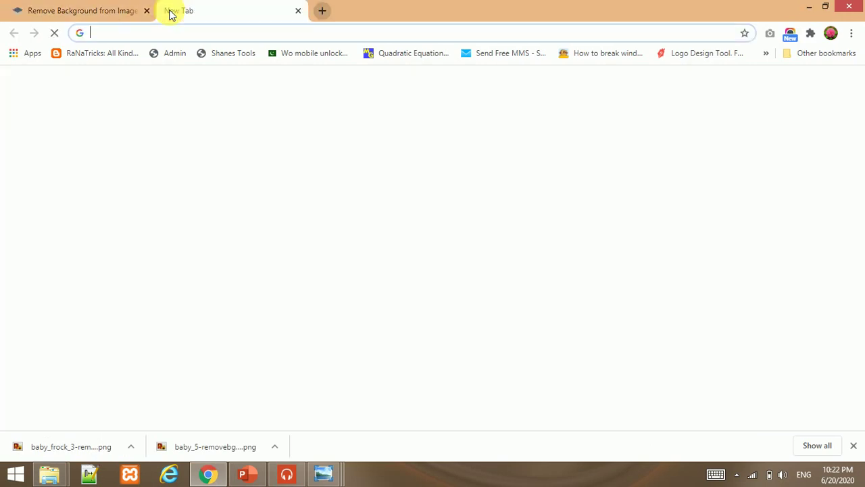
pyautogui.write('fiver.com')
pyautogui.press('Return')
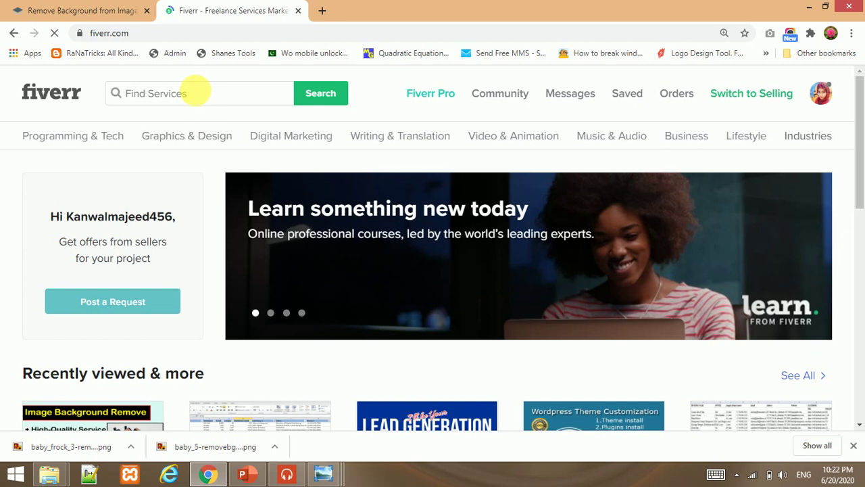
# Search Fiverr services for "background removal".
pyautogui.click(197, 95)
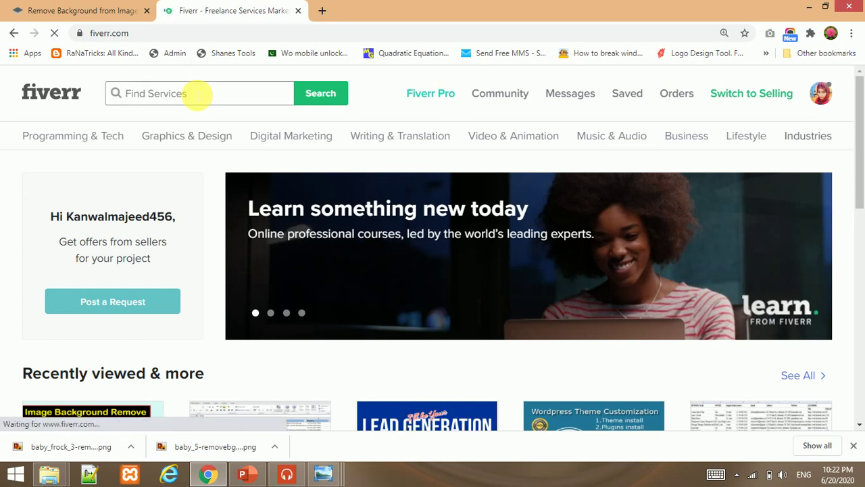
pyautogui.write('bac')
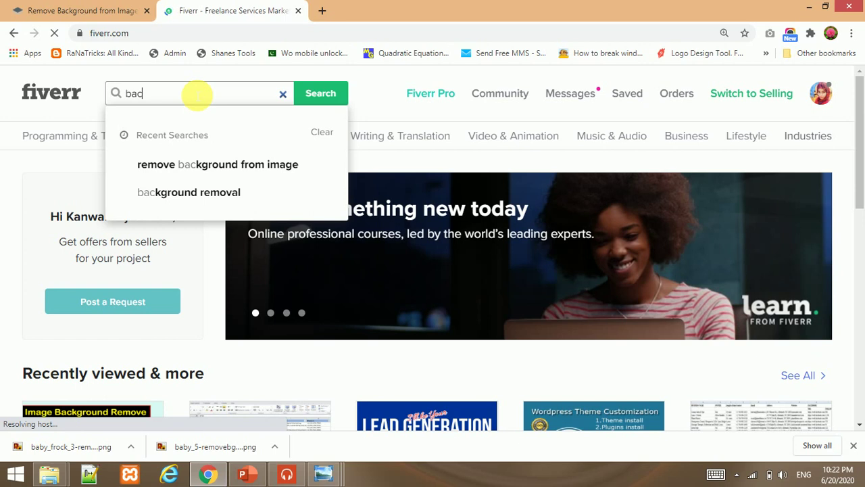
pyautogui.write('kground removal')
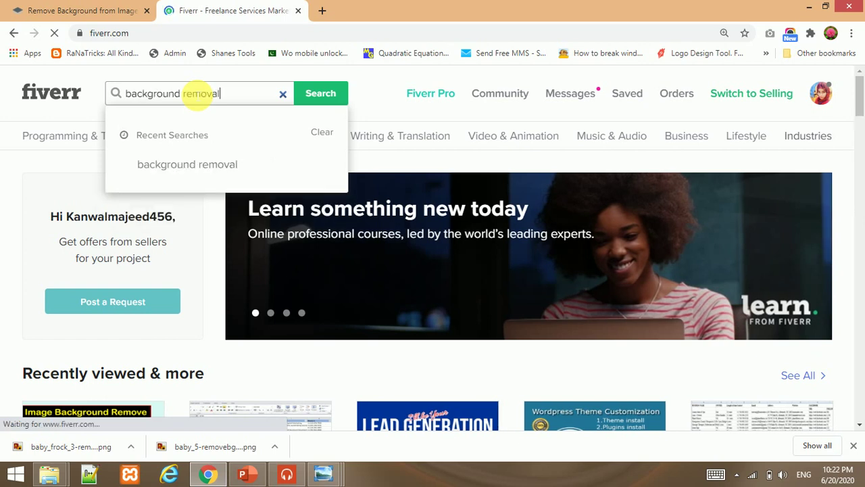
pyautogui.press('Escape')
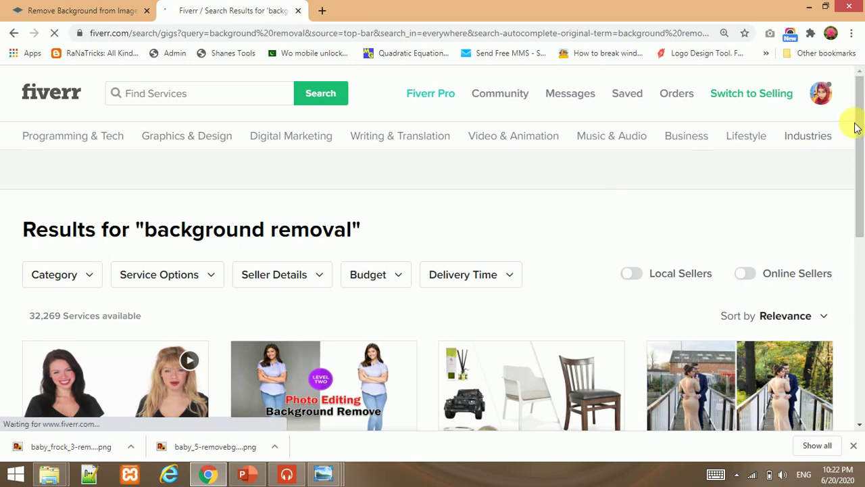
pyautogui.moveTo(858, 101); pyautogui.dragTo(857, 139)
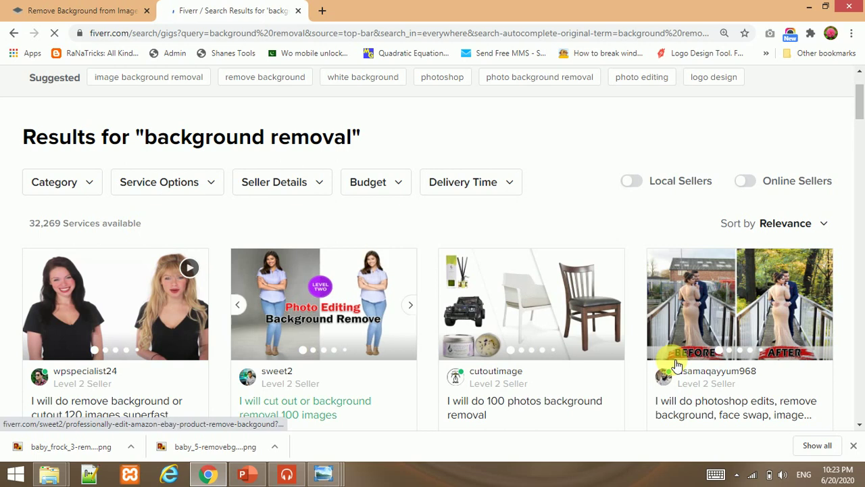
pyautogui.moveTo(862, 98); pyautogui.dragTo(862, 107)
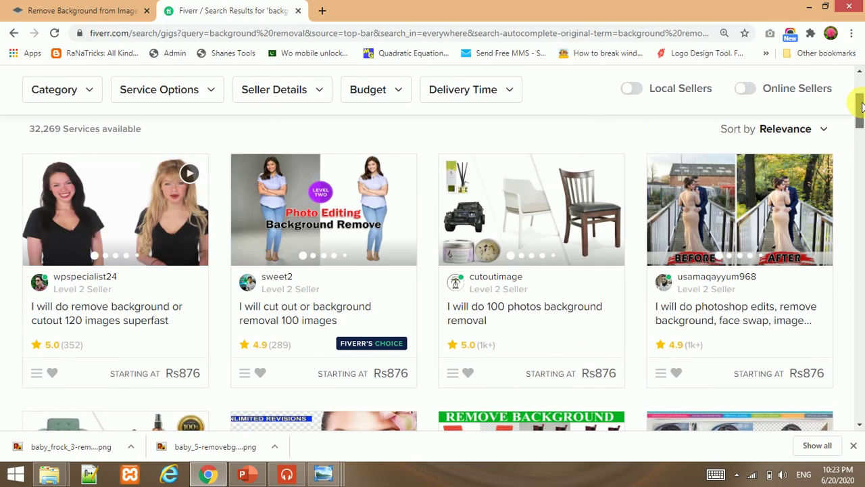
pyautogui.moveTo(863, 107)
pyautogui.mouseDown()
pyautogui.moveTo(860, 159)
pyautogui.moveTo(859, 88)
pyautogui.moveTo(860, 108)
pyautogui.mouseUp()
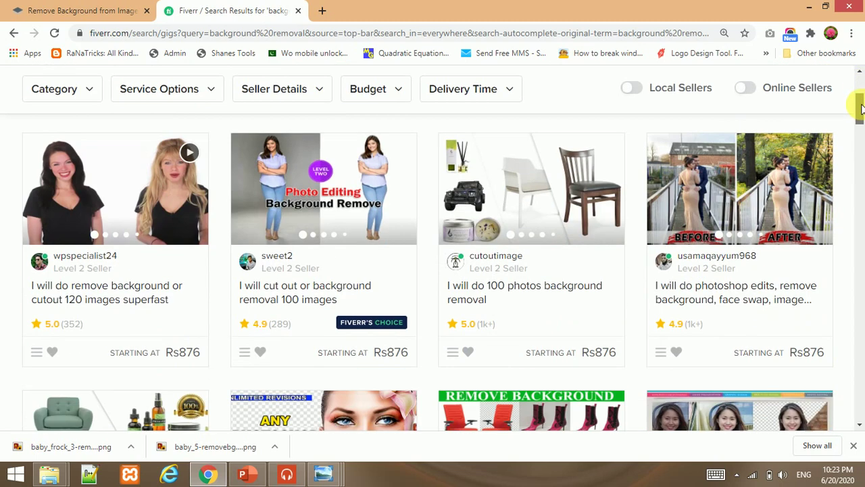
pyautogui.scroll(-3, 858, 107)
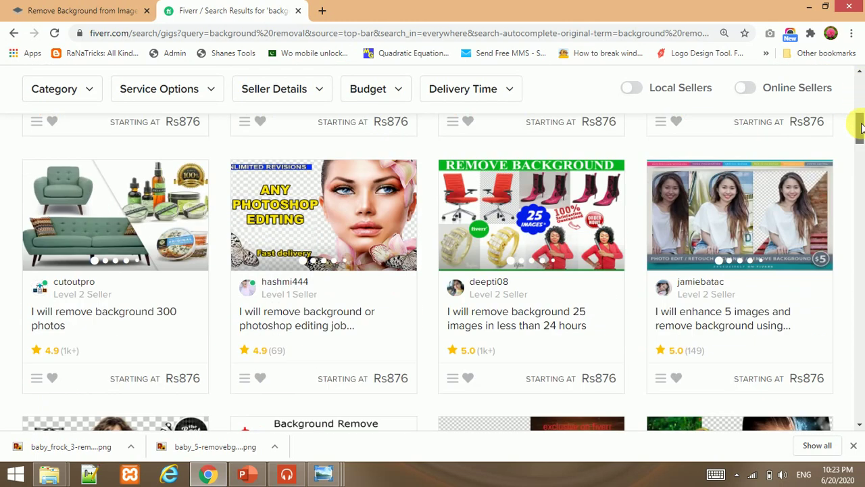
pyautogui.moveTo(859, 107)
pyautogui.mouseDown()
pyautogui.moveTo(857, 68)
pyautogui.moveTo(855, 113)
pyautogui.moveTo(853, 101)
pyautogui.mouseUp()
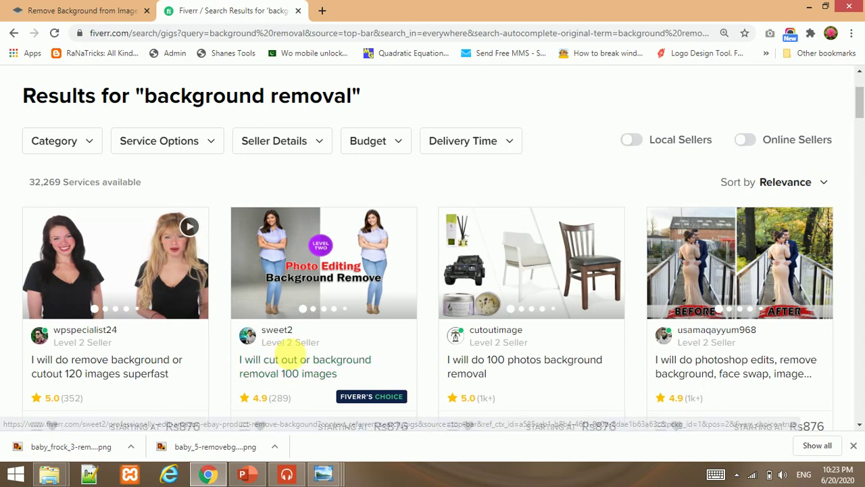
pyautogui.click(279, 363)
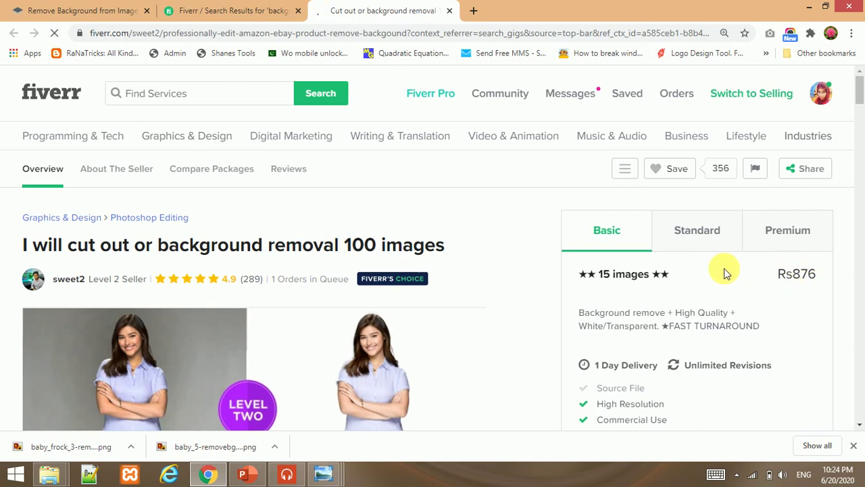
# Compare the gig's Standard and Premium package details.
pyautogui.click(698, 235)
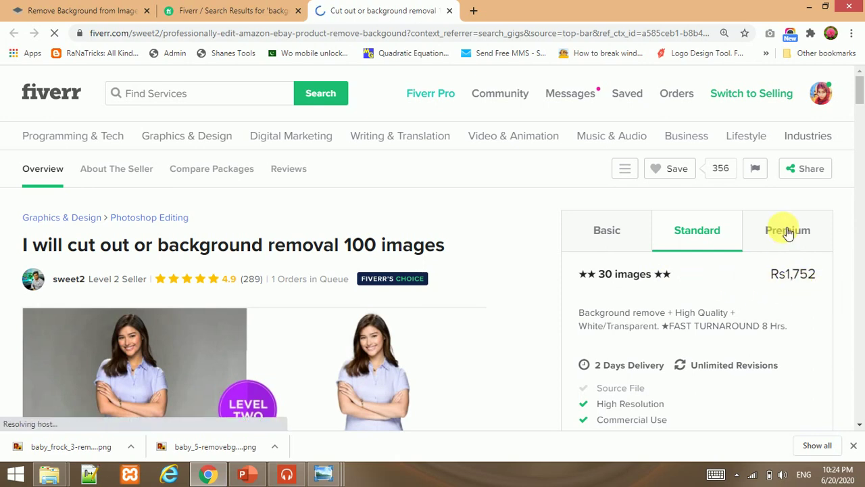
pyautogui.click(786, 231)
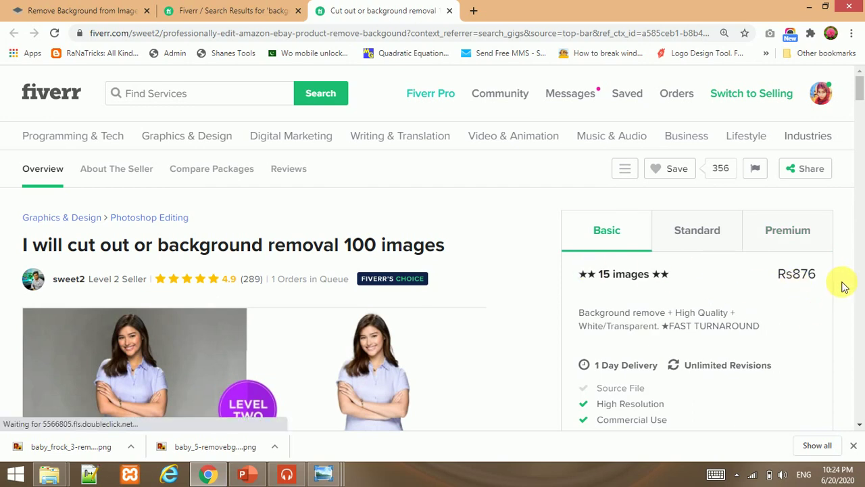
pyautogui.moveTo(796, 276); pyautogui.dragTo(763, 288)
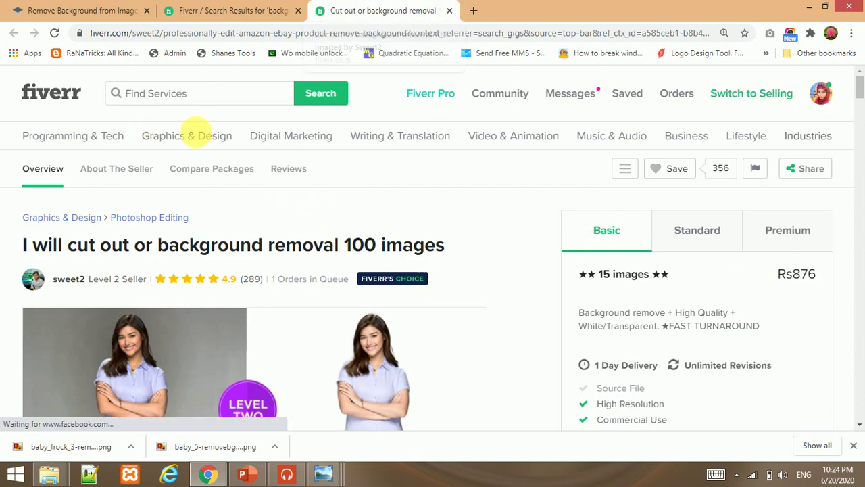
# Rerun the recent "remove background from image" search and scroll through the results.
pyautogui.click(206, 98)
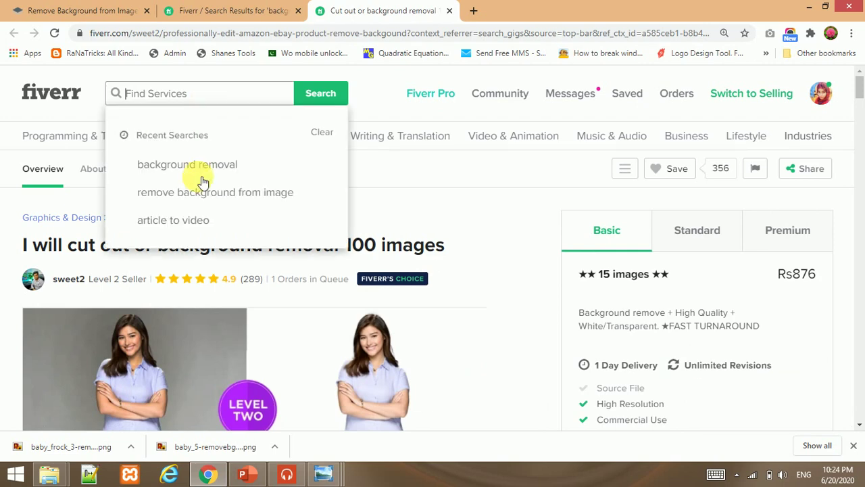
pyautogui.click(196, 168)
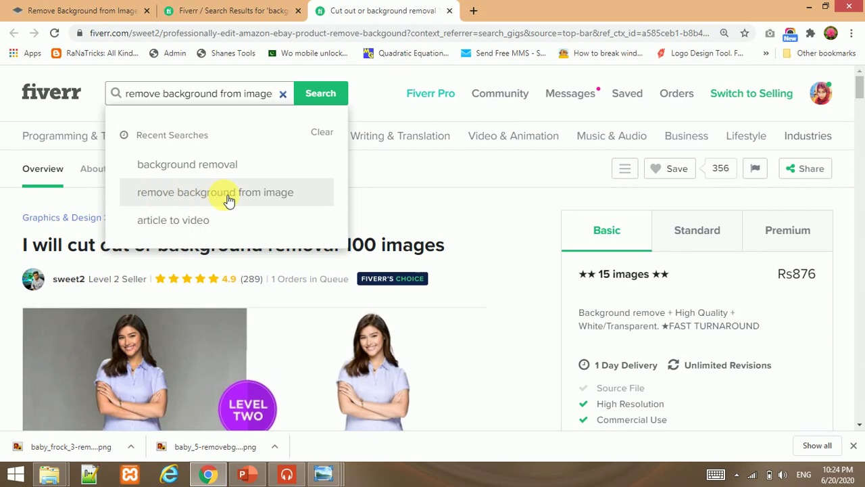
pyautogui.click(278, 192)
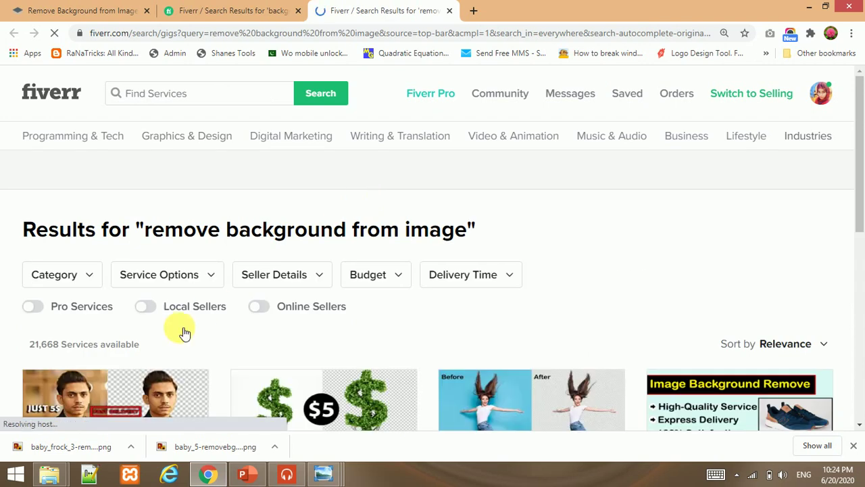
pyautogui.moveTo(863, 113); pyautogui.dragTo(863, 145)
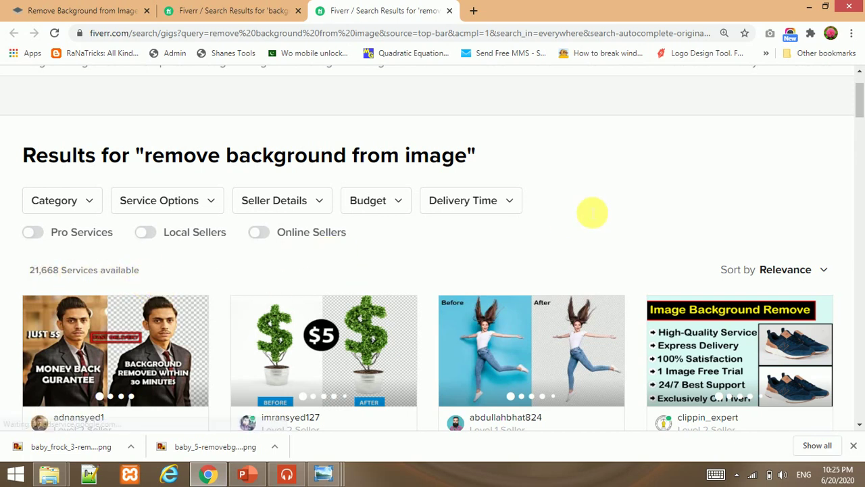
pyautogui.click(857, 109)
pyautogui.moveTo(857, 108)
pyautogui.mouseDown()
pyautogui.moveTo(857, 164)
pyautogui.moveTo(853, 78)
pyautogui.mouseUp()
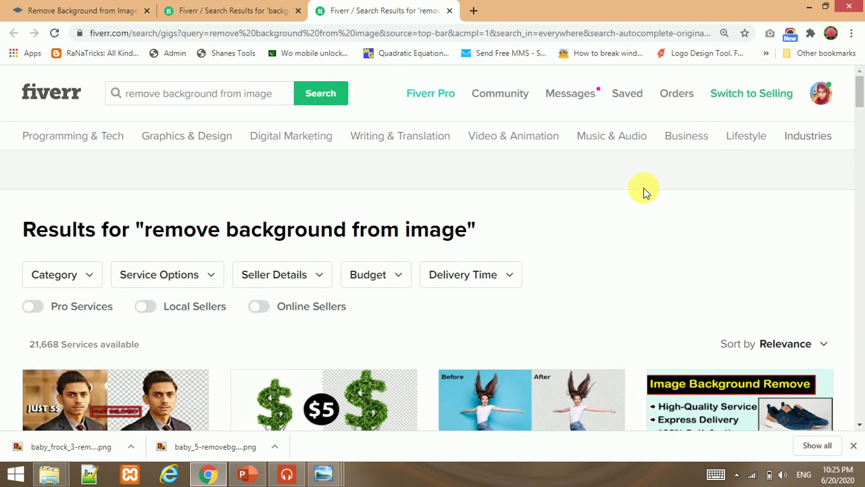